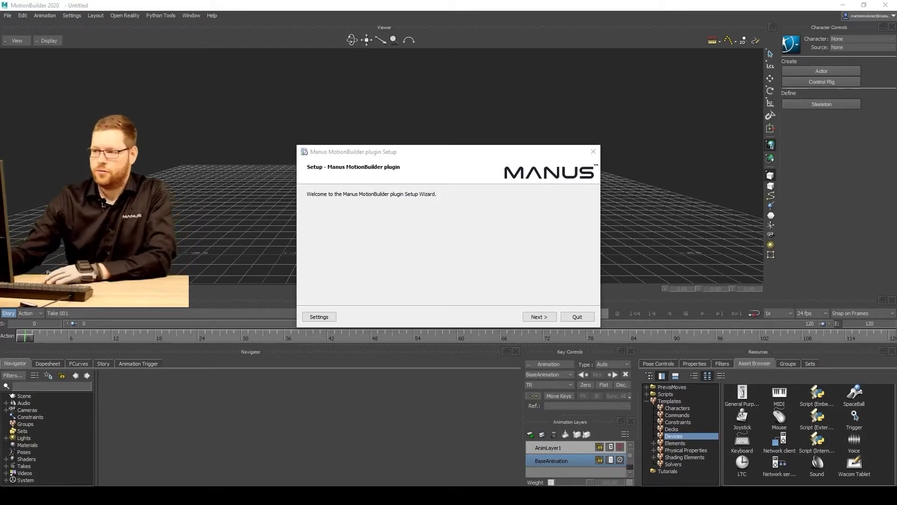
Move the Manus MotionBuilder plugin Setup window into place to begin the wizard
left_click_drag(434, 162, 427, 164)
Install the MotionBuilder 2020 plugin to C:\Program Files\ManusMotionBuilder, accepting the license, then finish
left_click(546, 322)
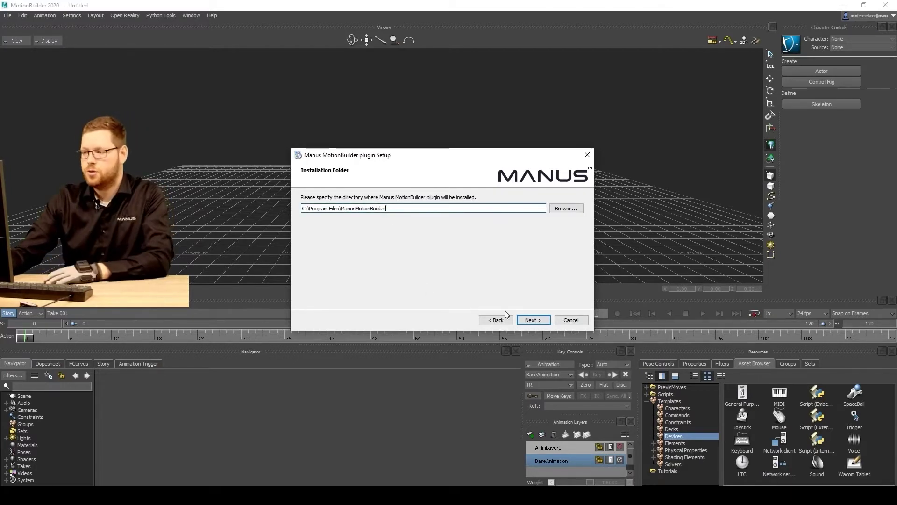
left_click(533, 322)
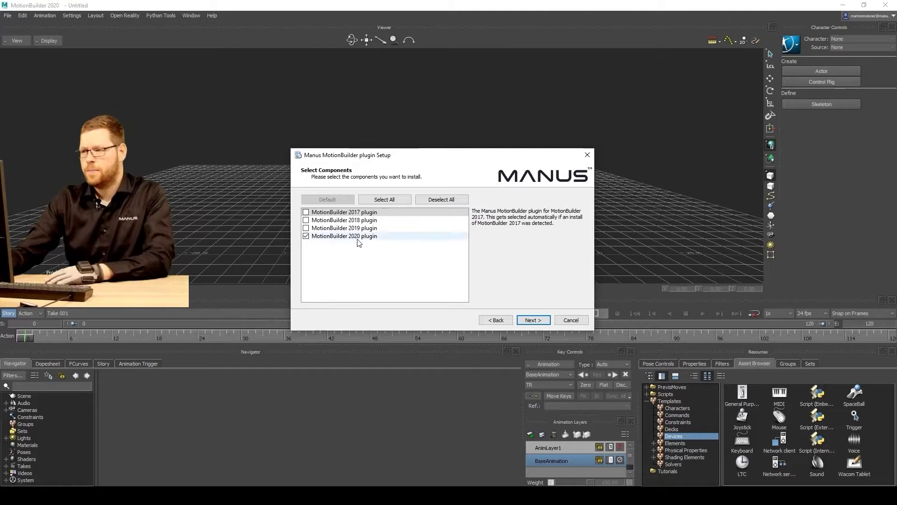
left_click(533, 320)
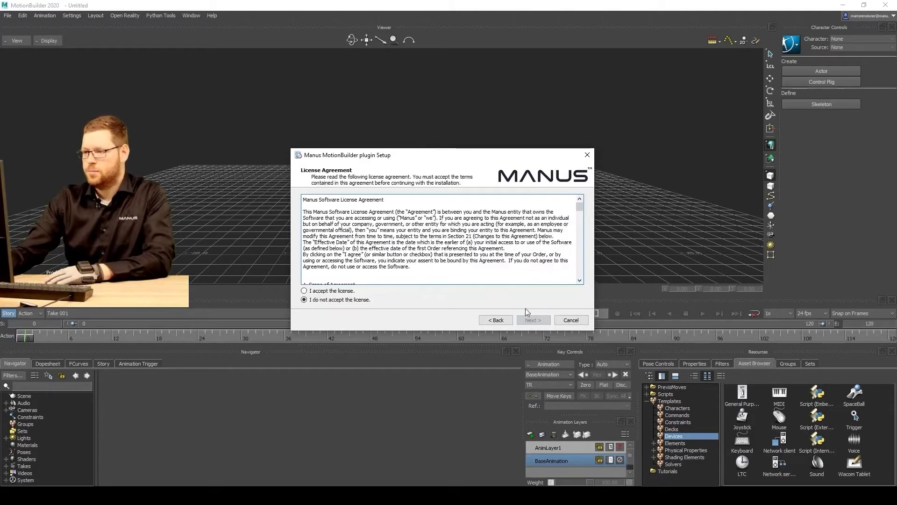
left_click(343, 290)
left_click_drag(579, 207, 580, 274)
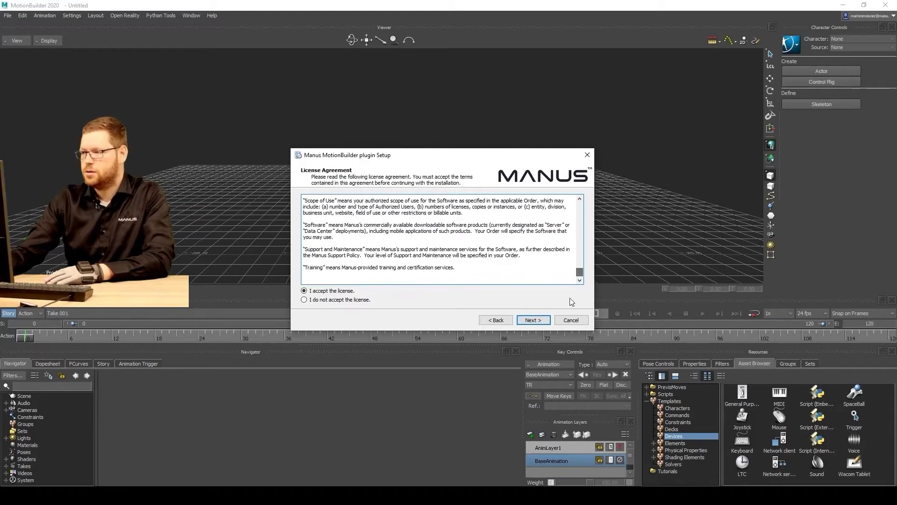
left_click(533, 321)
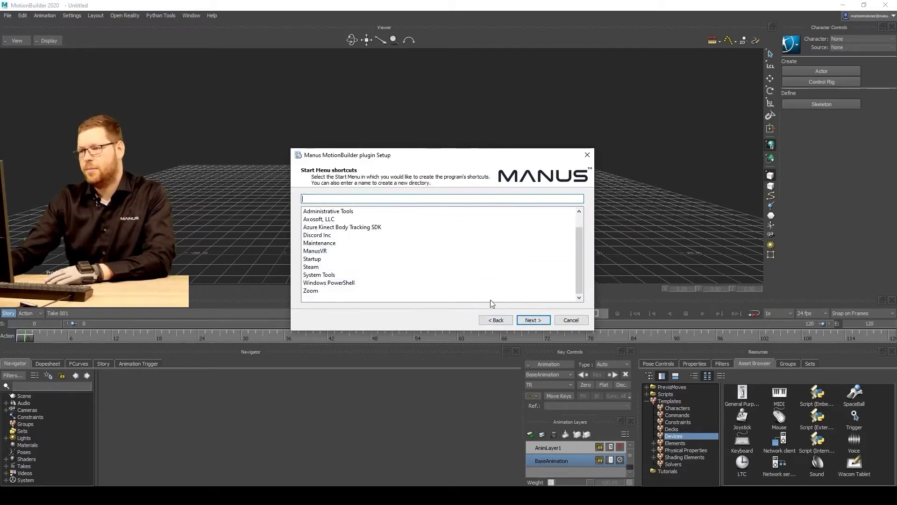
left_click(529, 322)
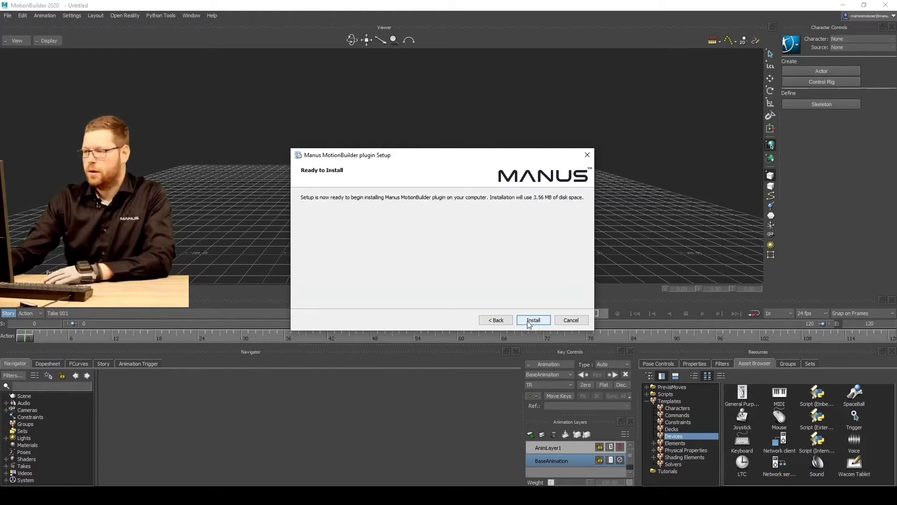
left_click(533, 320)
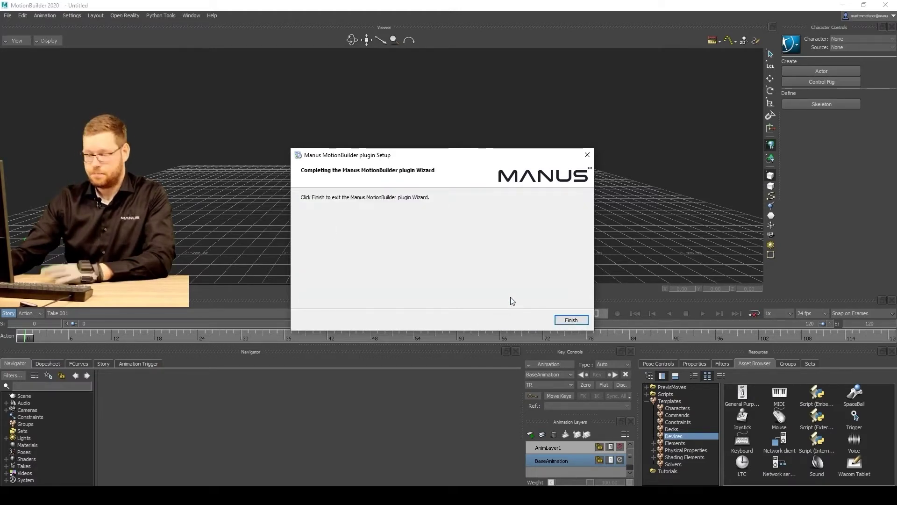
left_click(569, 319)
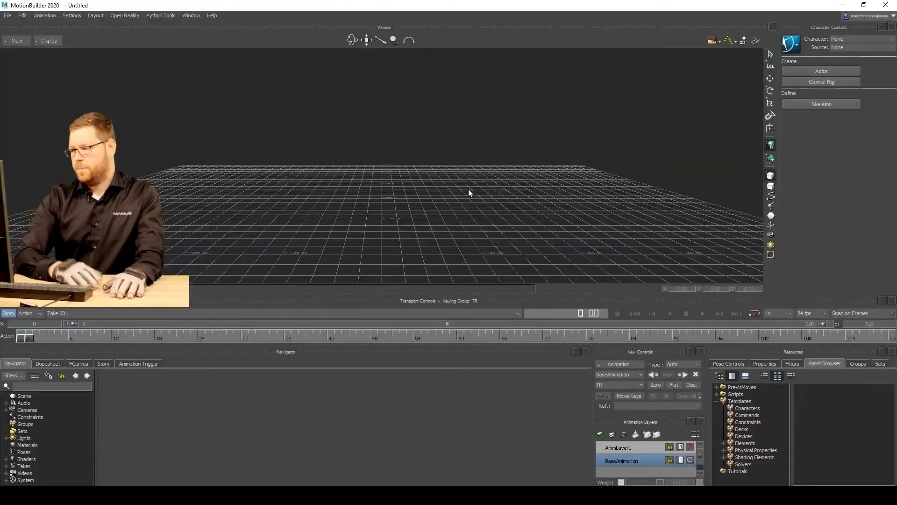
Drag a Manus Glove device from Templates > Devices into the Viewer
left_click(742, 436)
left_click_drag(711, 407, 630, 410)
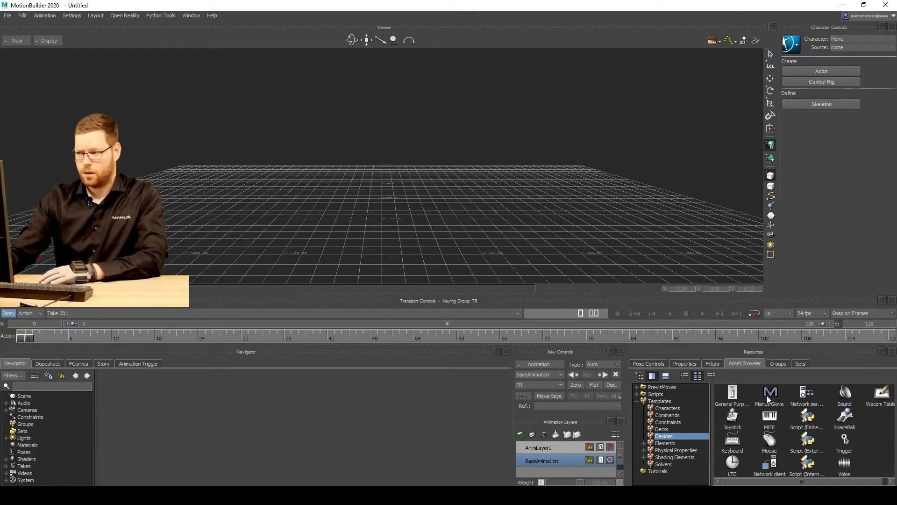
left_click_drag(767, 395, 526, 247)
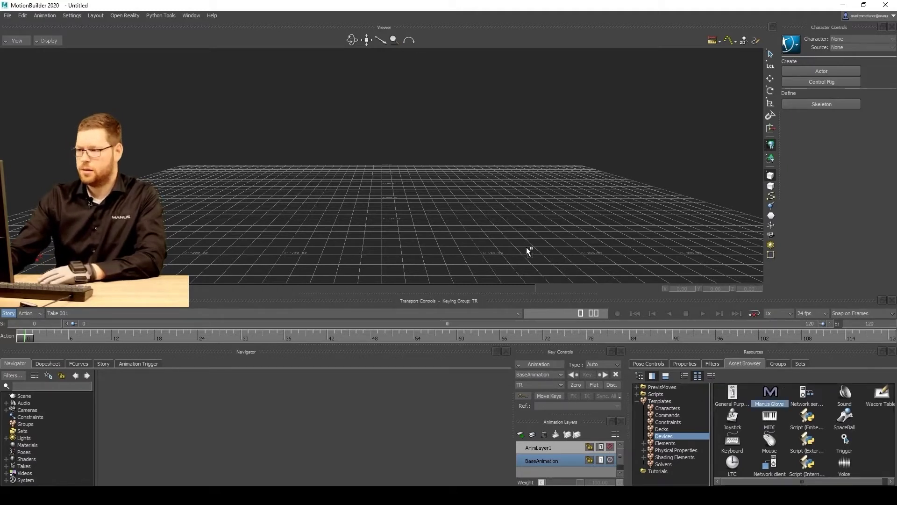
left_click_drag(385, 232, 386, 233)
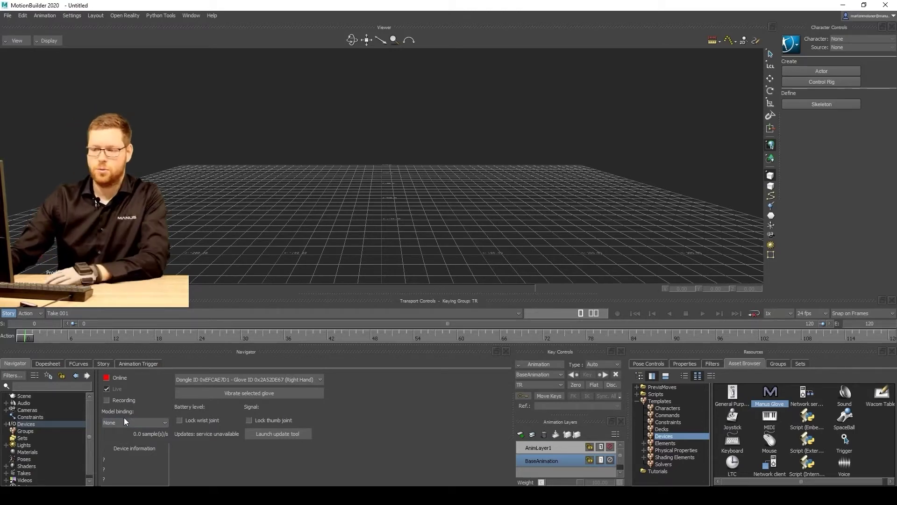
Bind the glove to a newly created Manus Glove:hand model and dolly toward it
left_click(128, 422)
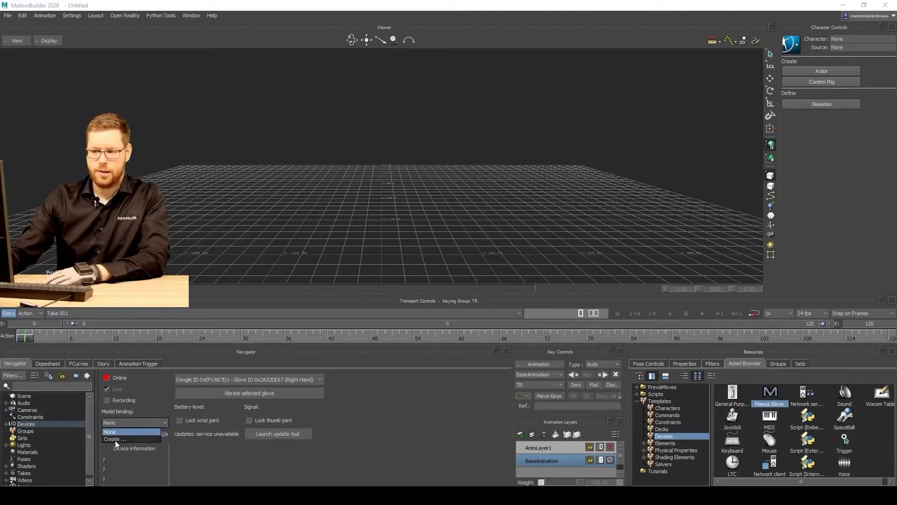
left_click(121, 438)
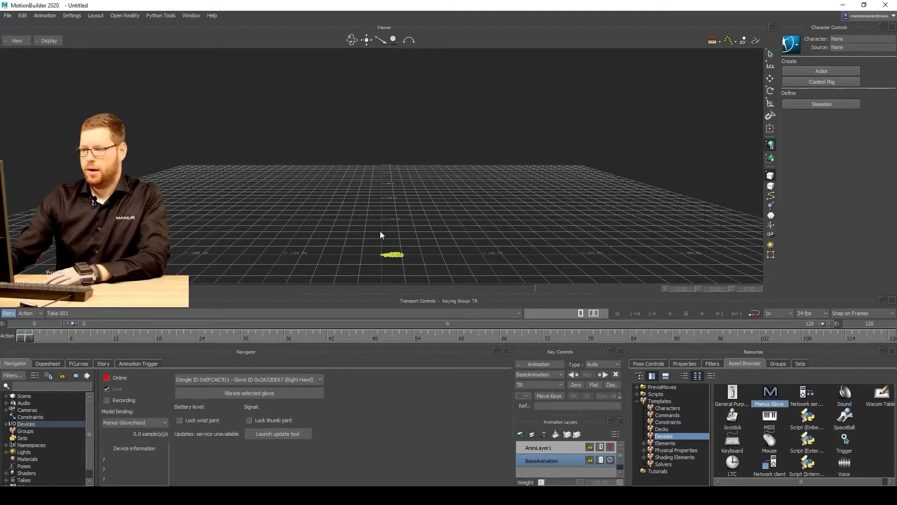
mouse_move(380, 39)
left_mouse_down()
mouse_move(355, 42)
mouse_move(385, 40)
left_mouse_up()
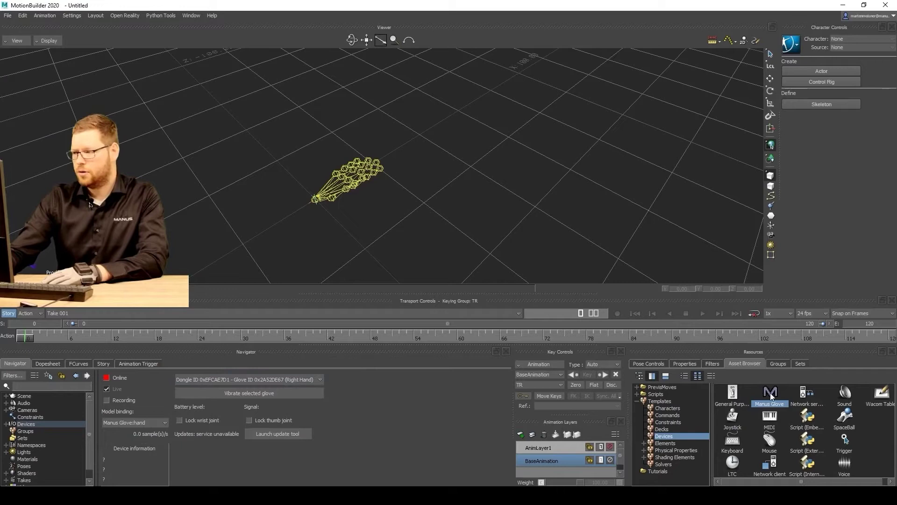
Add Manus Glove 1 bound to Manus Glove 1:hand, assigned to the Left Hand glove, online
left_click_drag(770, 396, 473, 225)
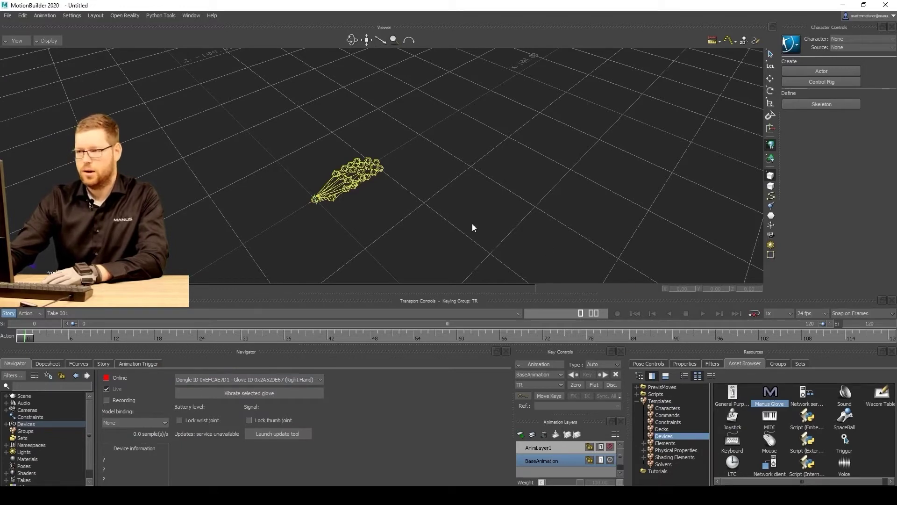
left_click(124, 417)
left_click(116, 444)
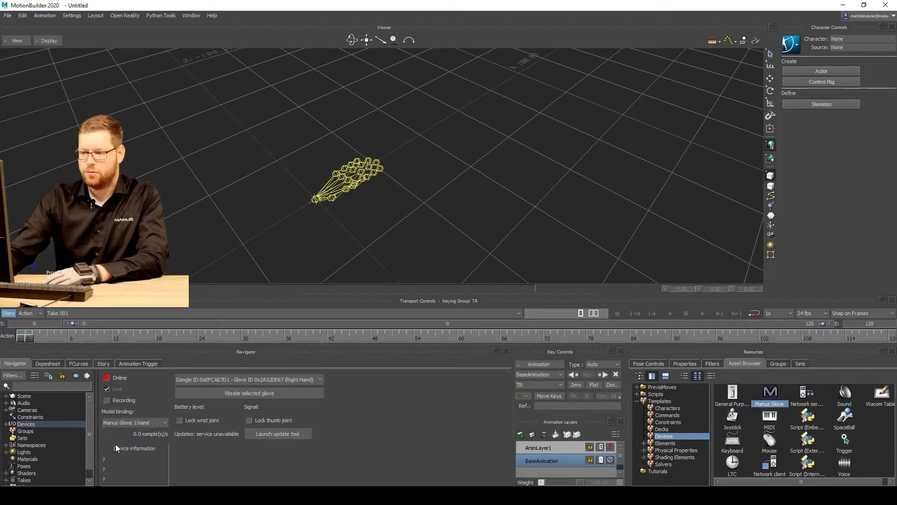
left_click(240, 379)
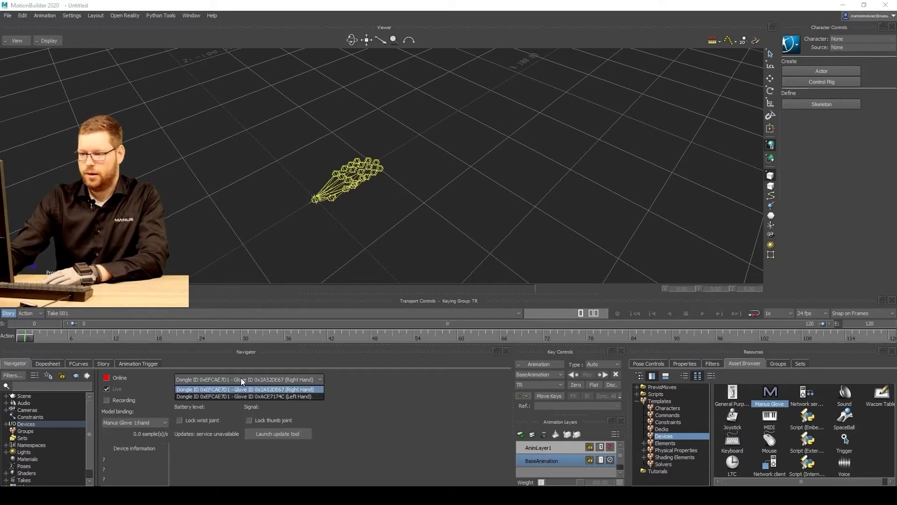
left_click(282, 397)
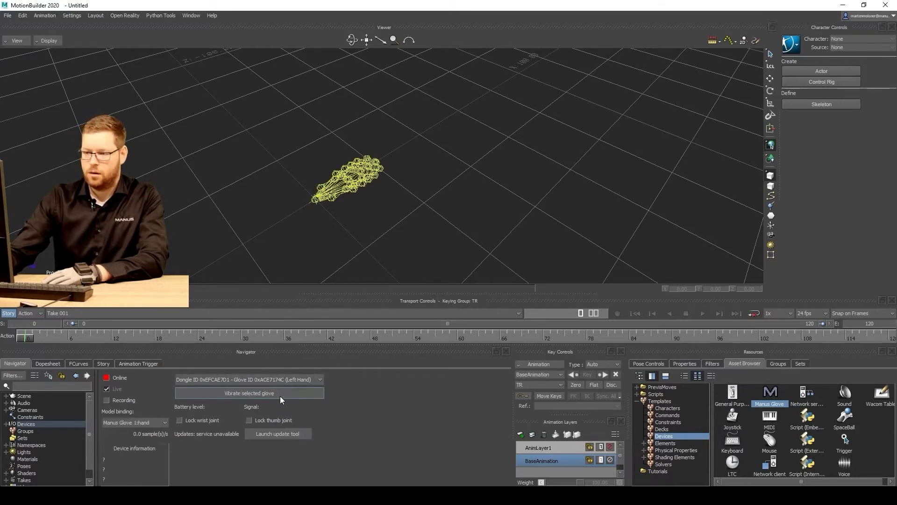
left_click(107, 379)
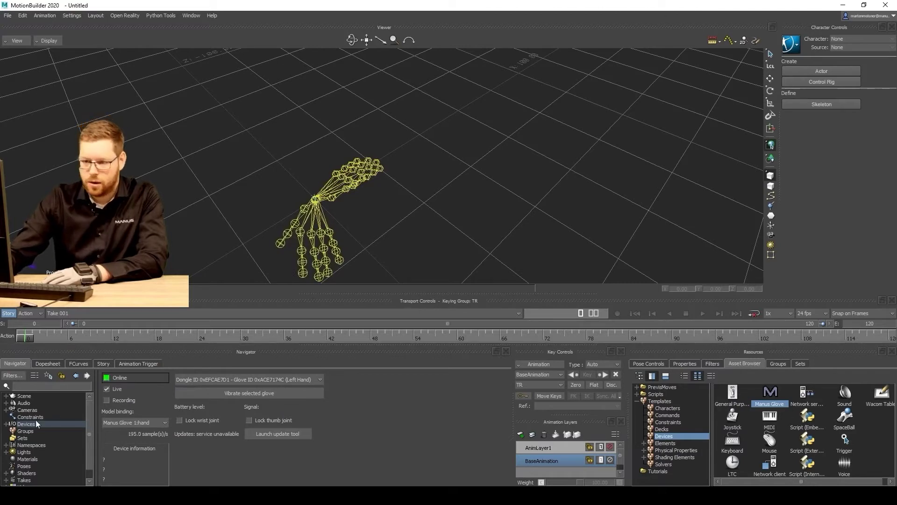
Set the original right-hand Manus Glove device online
left_click(6, 424)
left_click(41, 431)
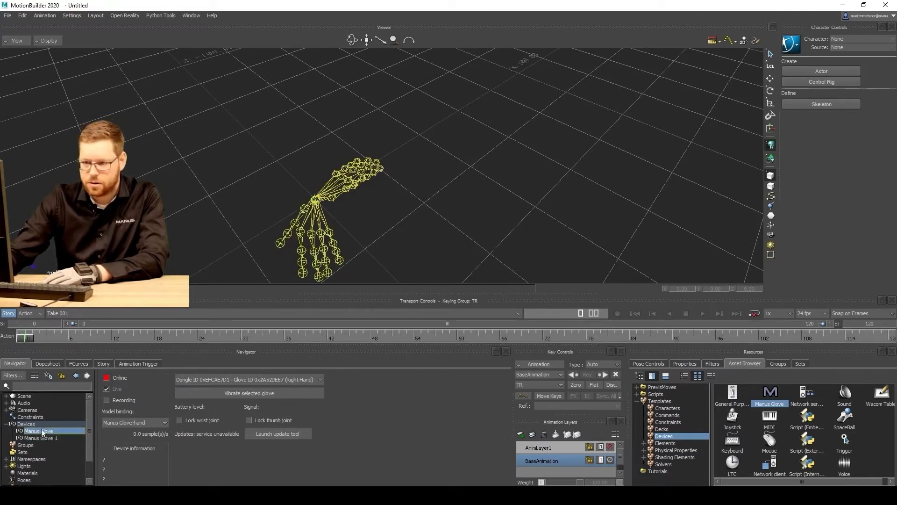
left_click(107, 379)
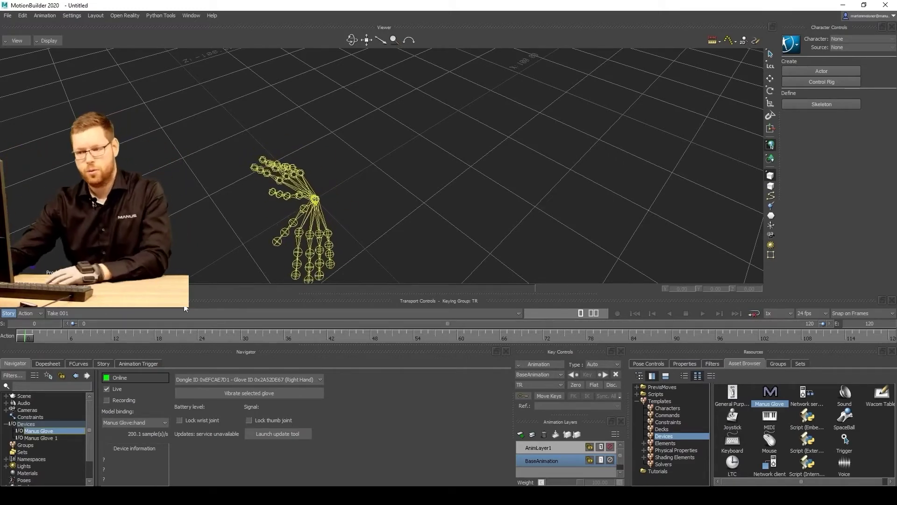
Delete the Manus Glove 1 device from the Navigator
left_click(48, 436)
right_click(54, 437)
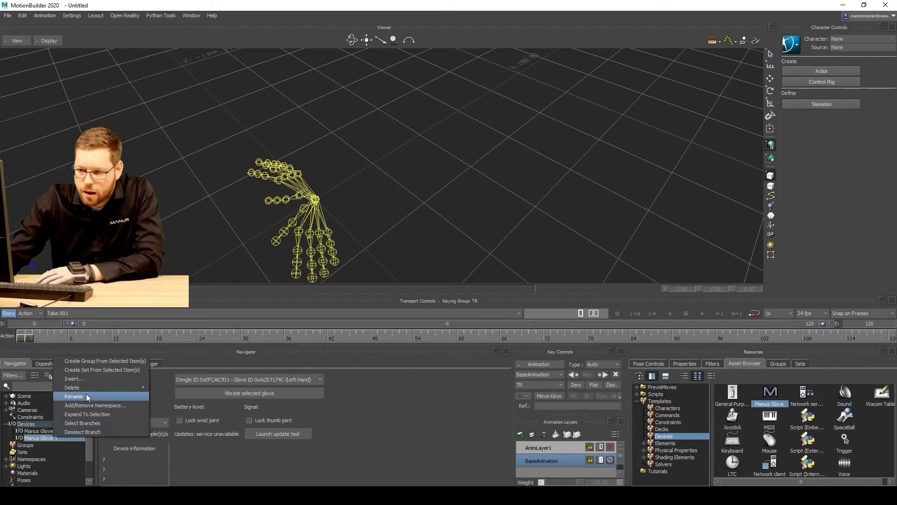
mouse_move(110, 387)
left_click(157, 390)
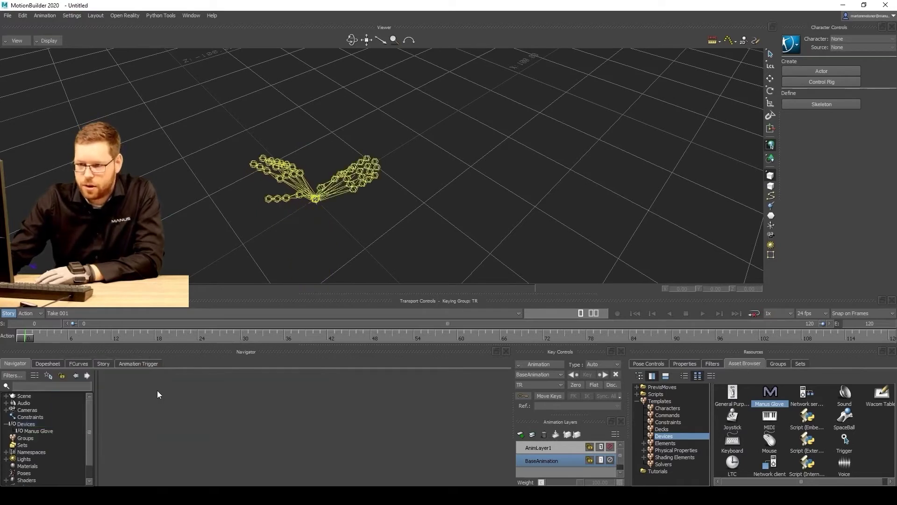
Select all branches of the Manus Glove 1:hand skeleton and delete them
left_click(10, 397)
left_click(43, 410)
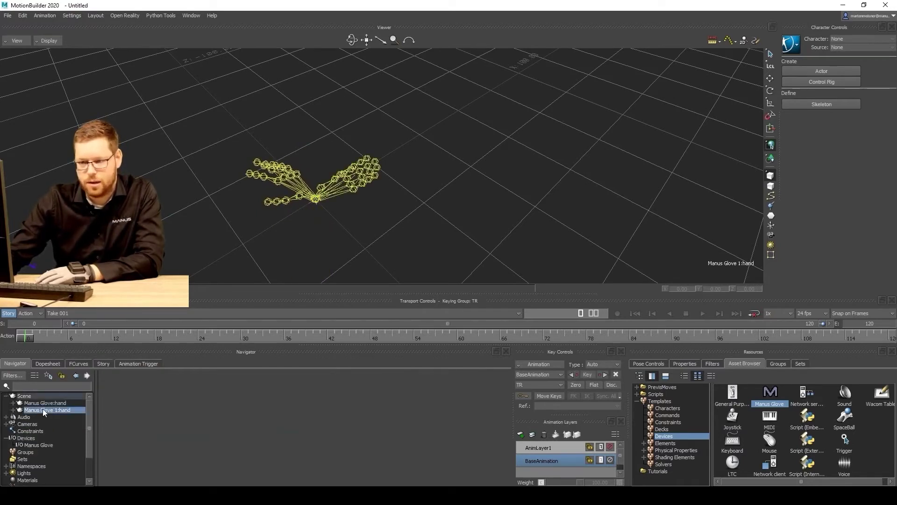
right_click(38, 410)
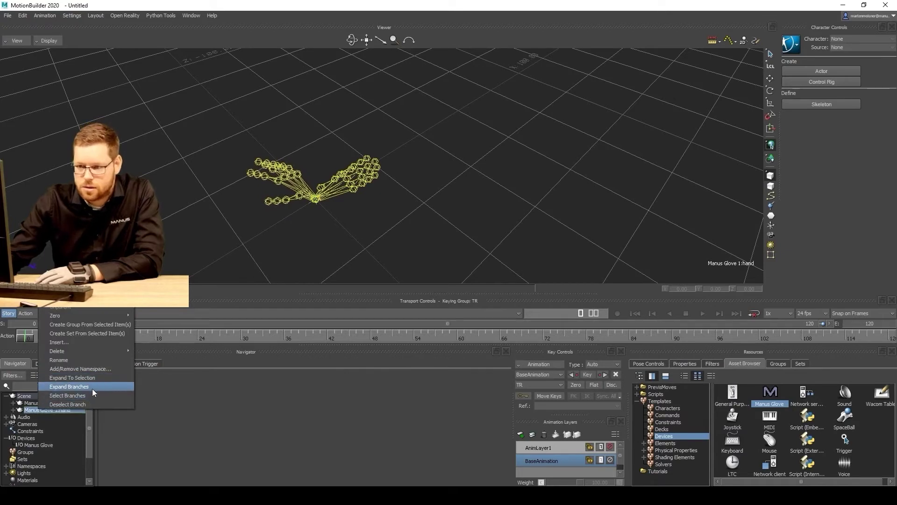
left_click(86, 395)
right_click(67, 409)
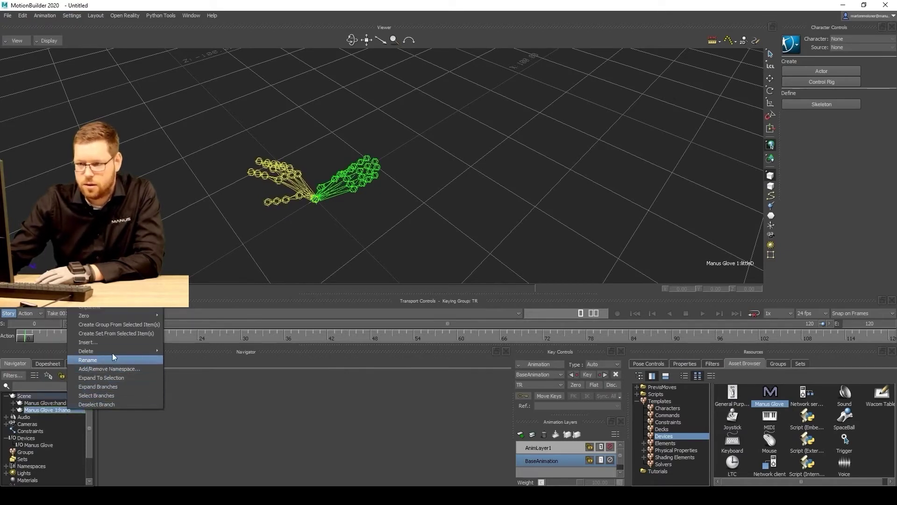
mouse_move(113, 351)
left_click(167, 352)
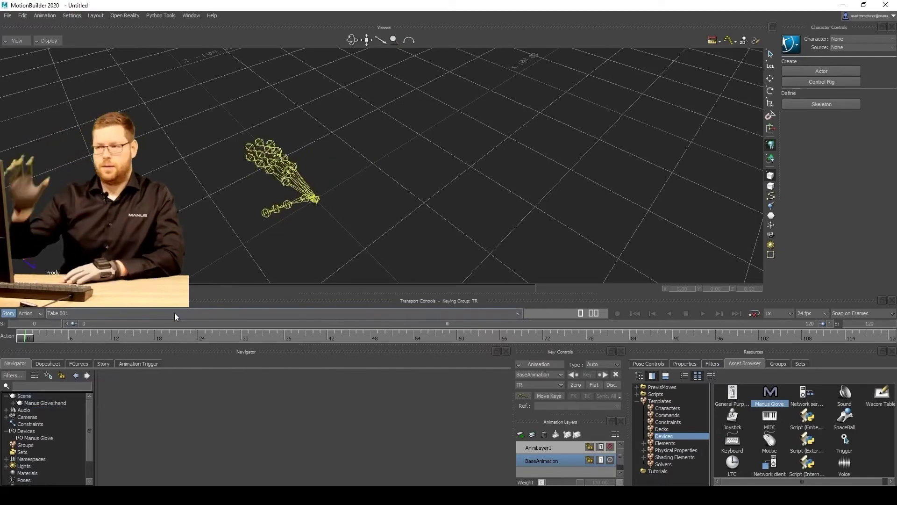
Orbit the Viewer camera to see the live hand skeleton upright from near ground level
left_click_drag(314, 172, 321, 191, "ctrl+shift")
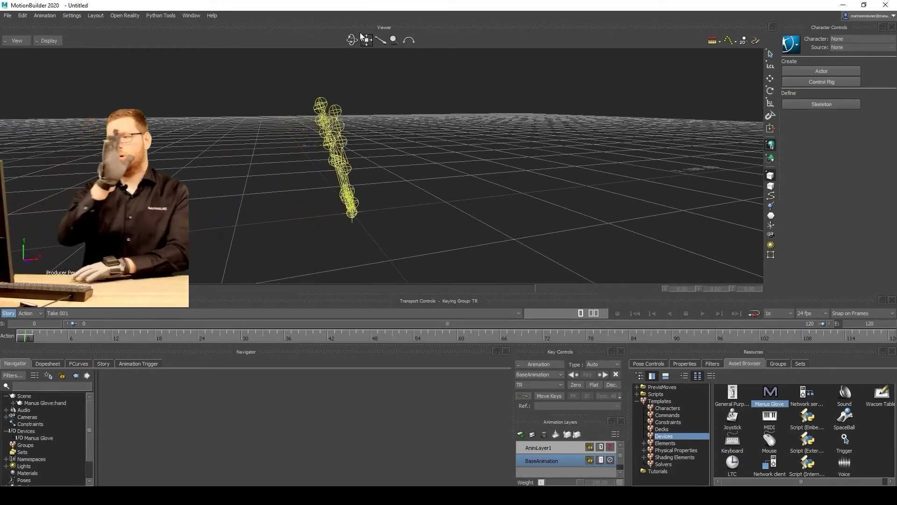
left_click_drag(353, 40, 355, 39)
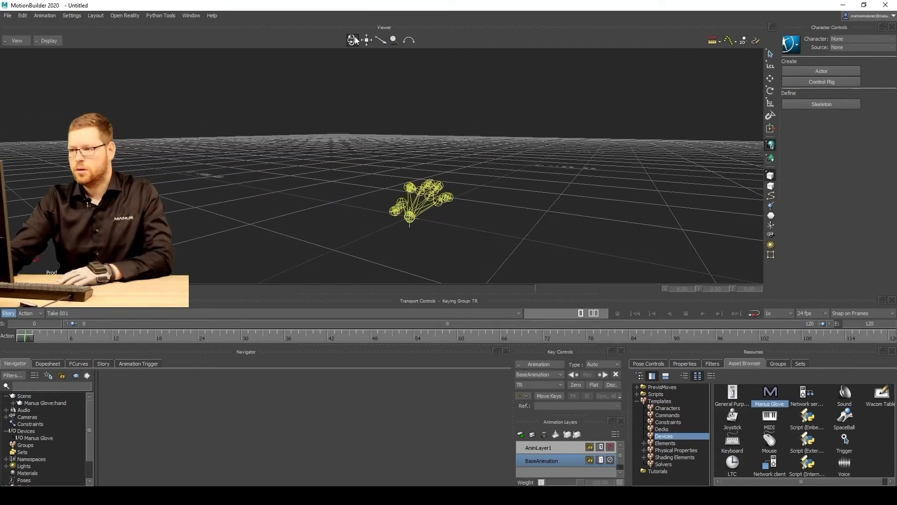